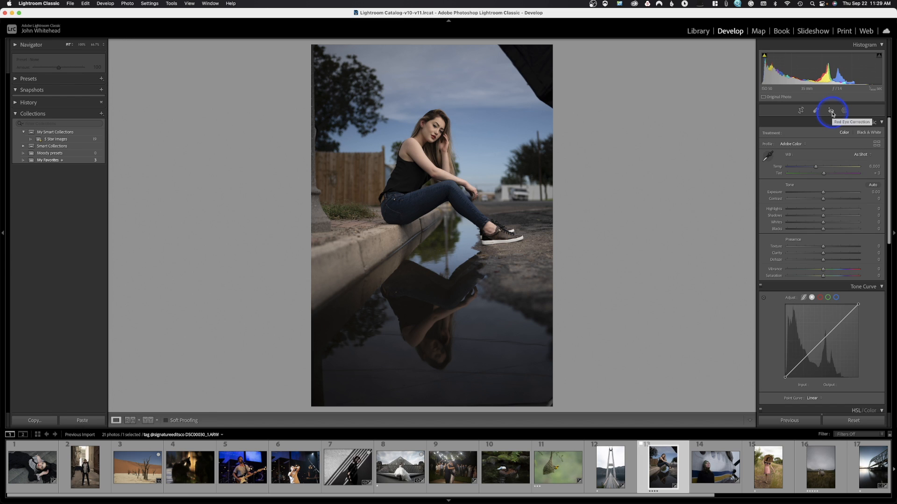
- Try Red Eye Correction on the woman's eyes and adjust the correction's pupil size
click(832, 111)
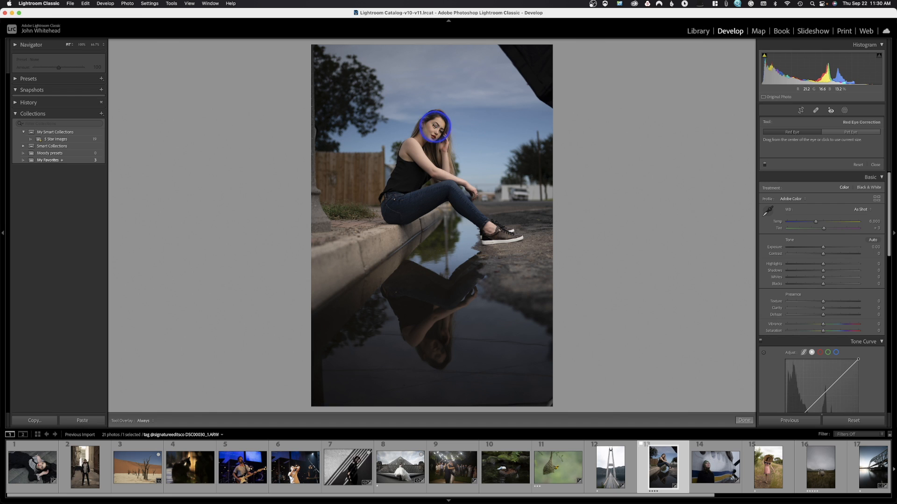
drag(434, 125, 441, 134)
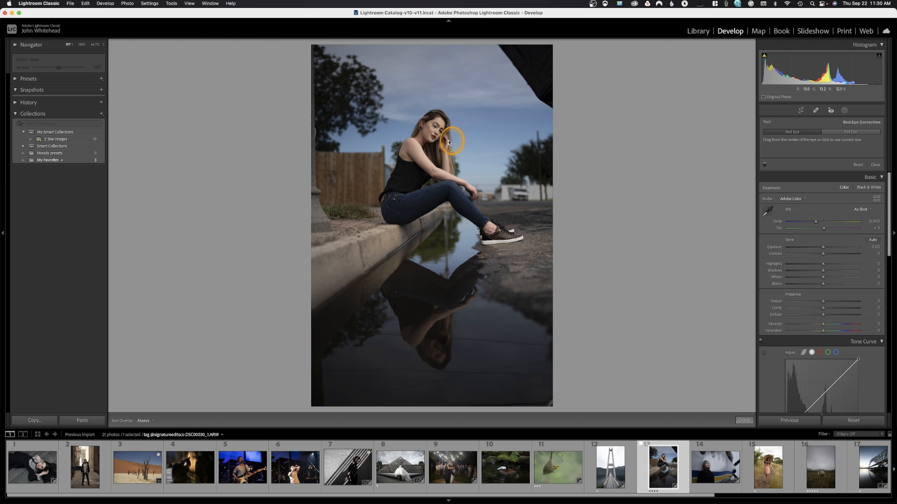
mouse_move(449, 142)
mouse_down()
mouse_move(479, 170)
mouse_move(438, 133)
mouse_up()
click(435, 126)
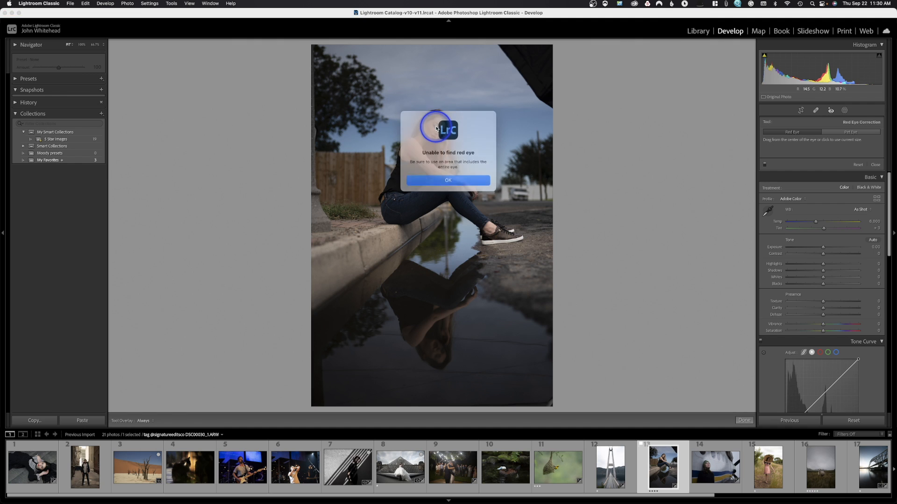
click(448, 178)
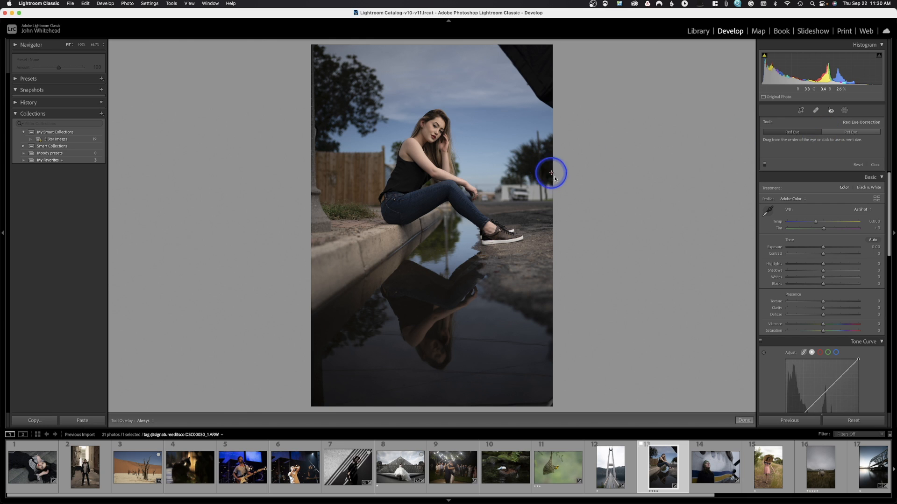
click(436, 127)
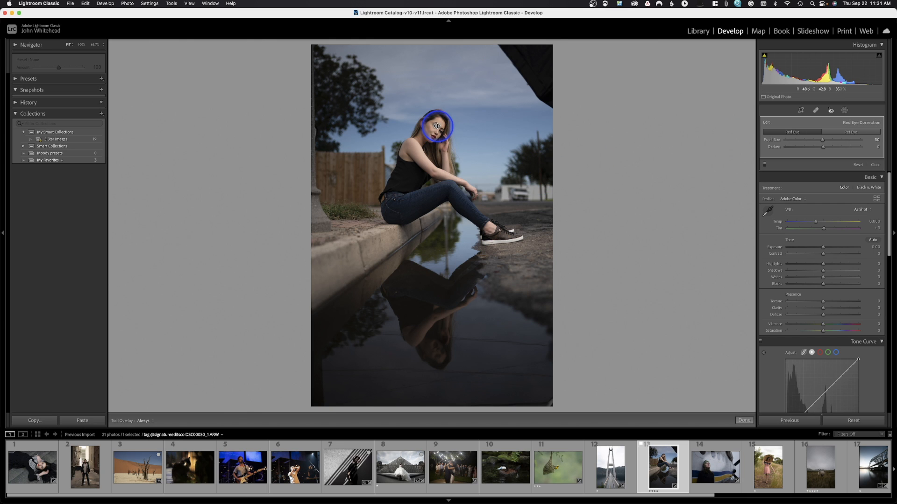
drag(823, 140, 822, 140)
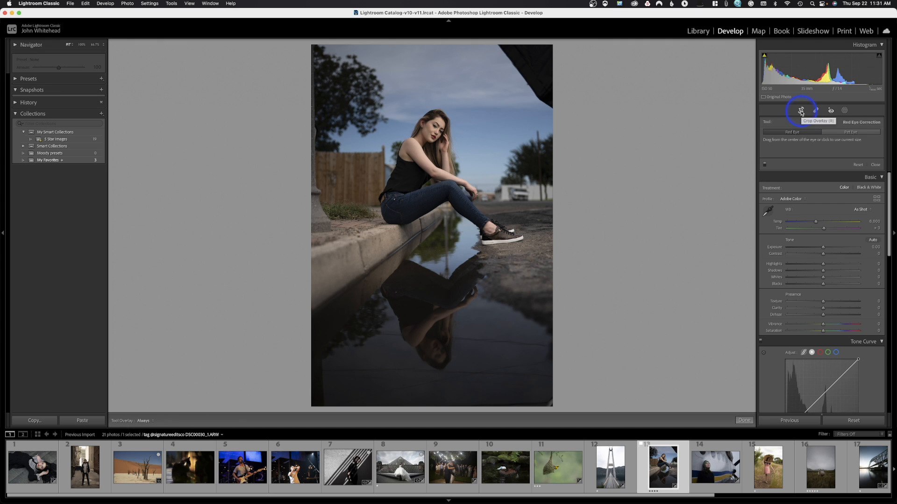
- Crop the portrait slightly tighter around the seated woman, keeping the original aspect ratio, and apply the crop
click(801, 111)
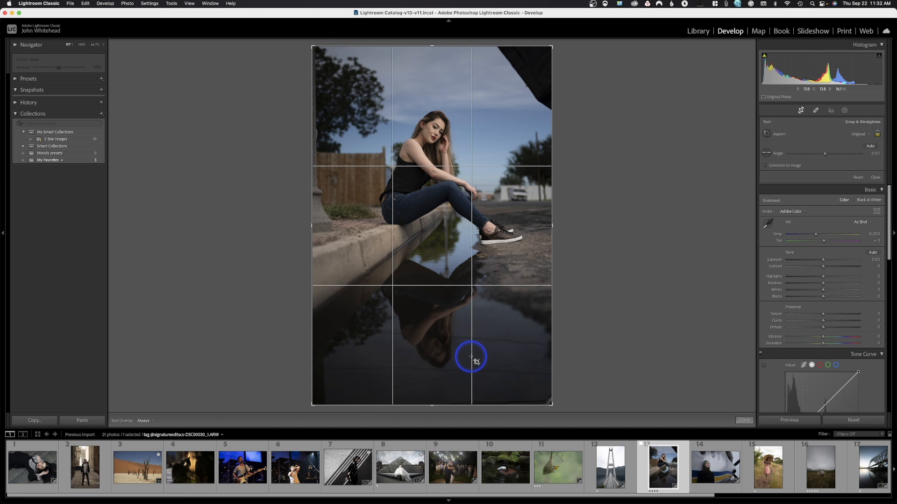
drag(552, 404, 540, 394)
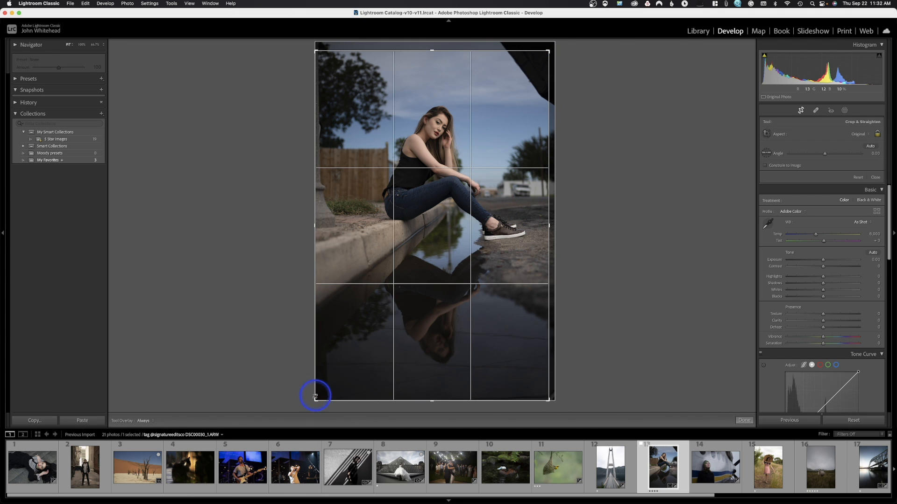
drag(316, 400, 323, 395)
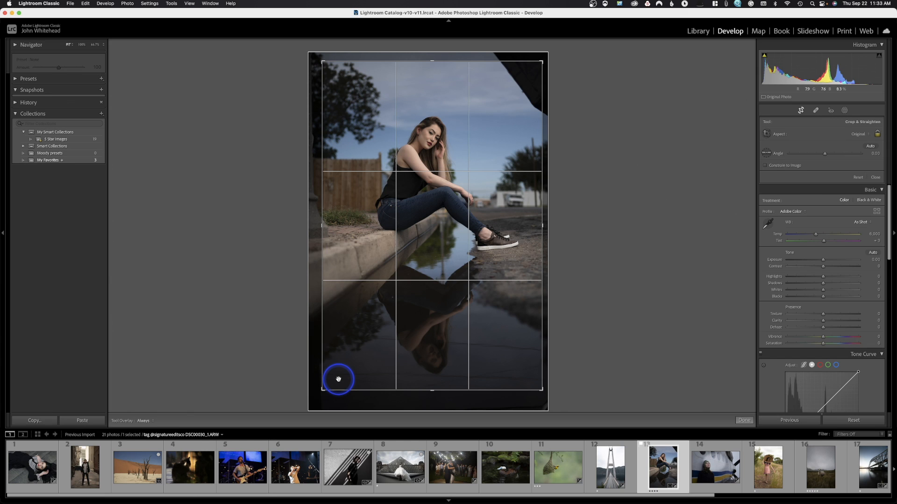
key(Return)
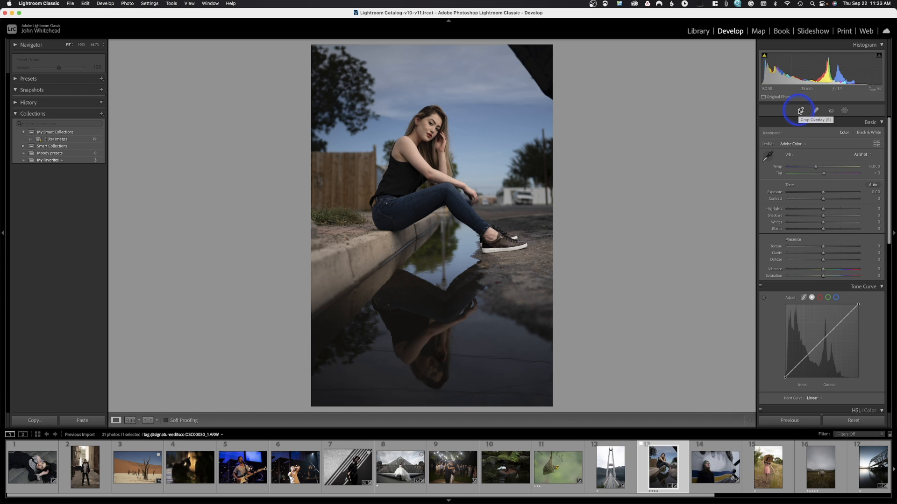
- Reopen the applied crop and expand it back out to the full photo frame
click(800, 111)
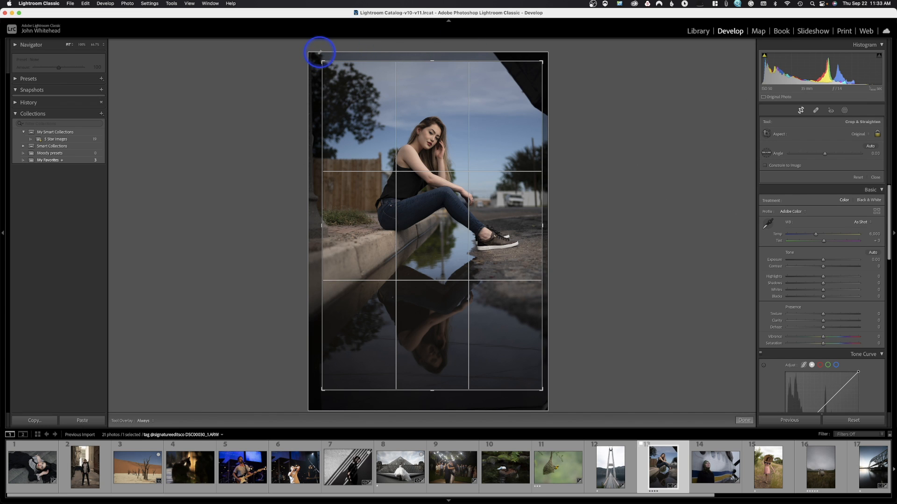
drag(322, 390, 321, 401)
drag(540, 57, 556, 47)
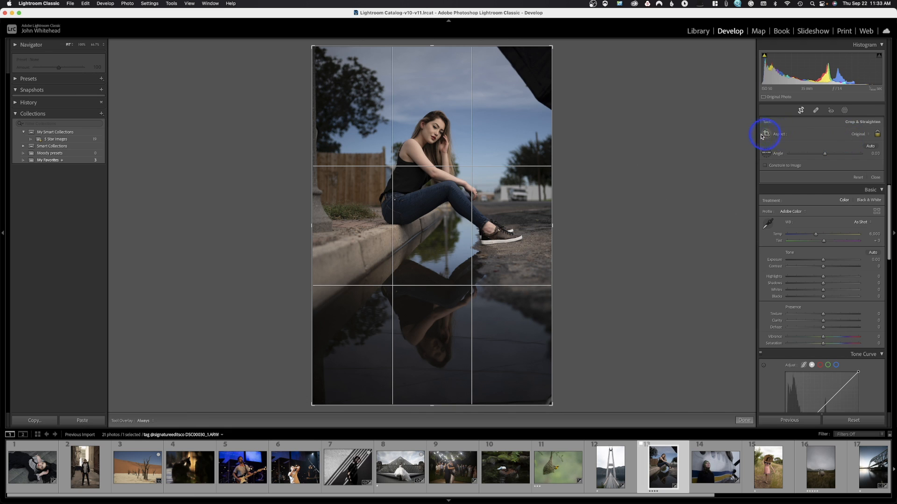
- Try the 1 x 1 and 4 x 5 / 8 x 10 aspect ratios on the crop
click(858, 135)
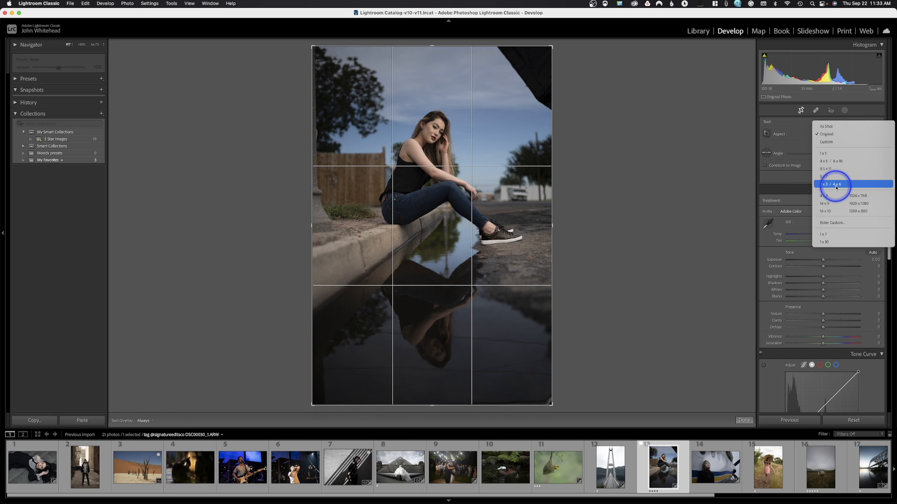
click(835, 154)
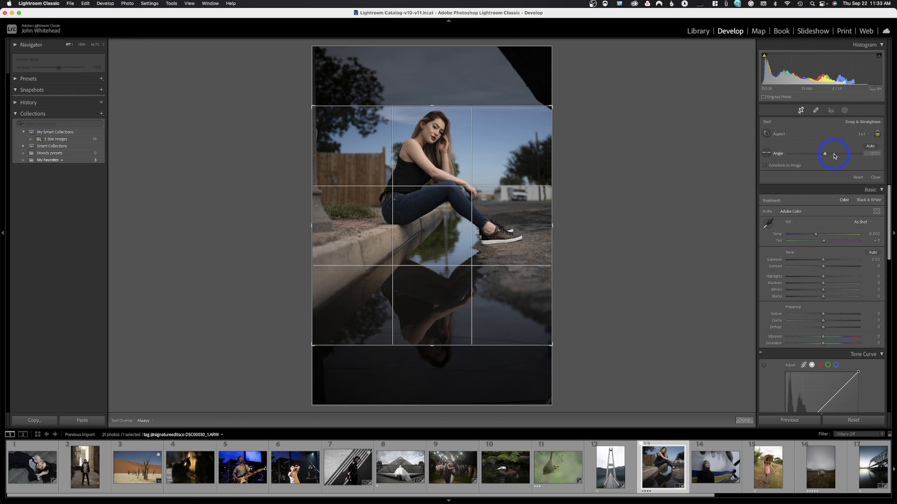
click(865, 135)
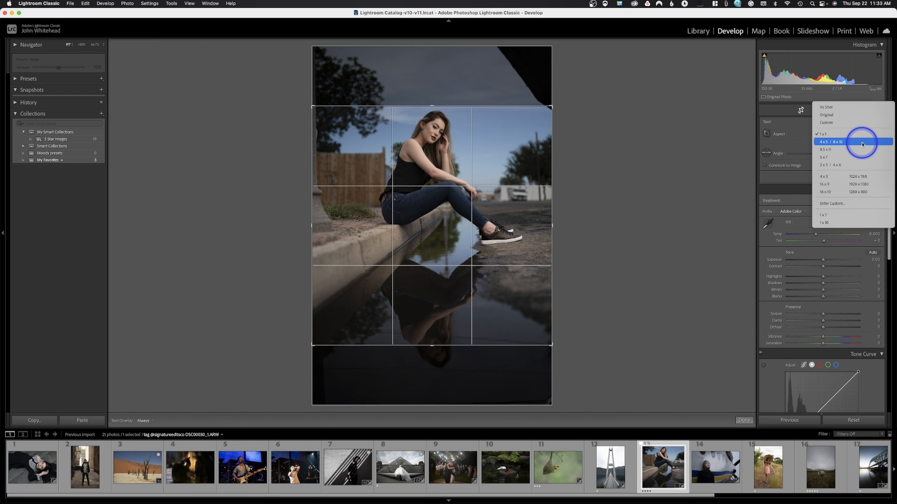
click(862, 144)
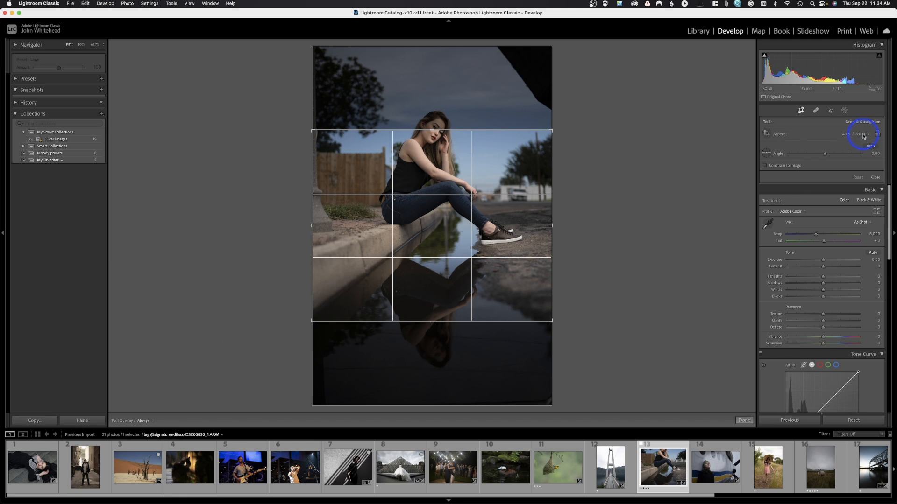
- Try the custom 1 x 7 and 1 x 10 aspect ratios on the crop
click(863, 136)
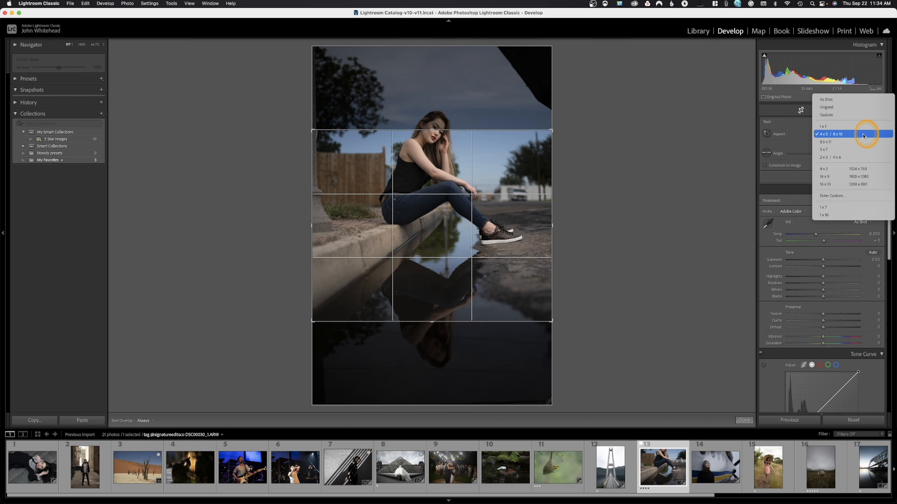
drag(864, 136, 870, 179)
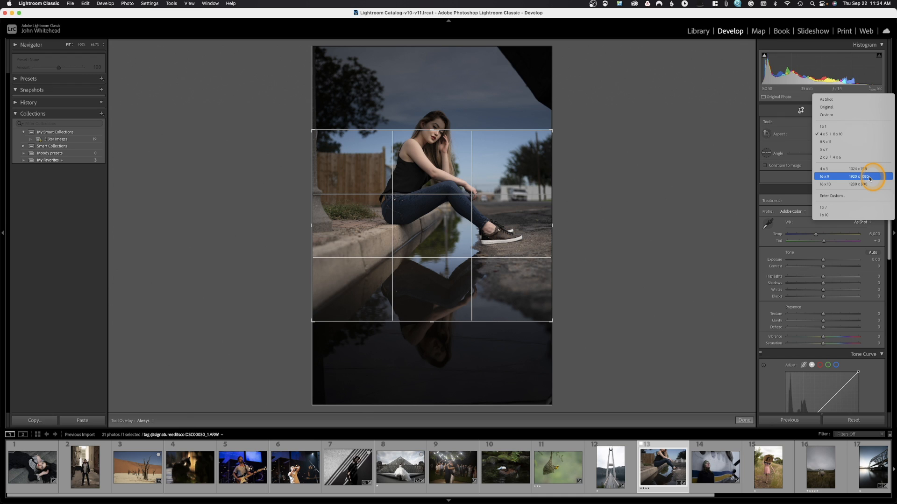
drag(870, 179, 851, 209)
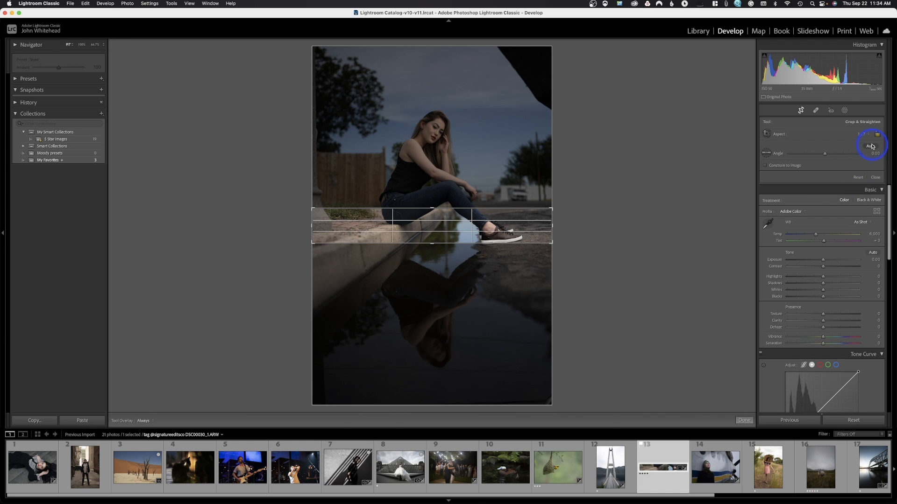
click(862, 135)
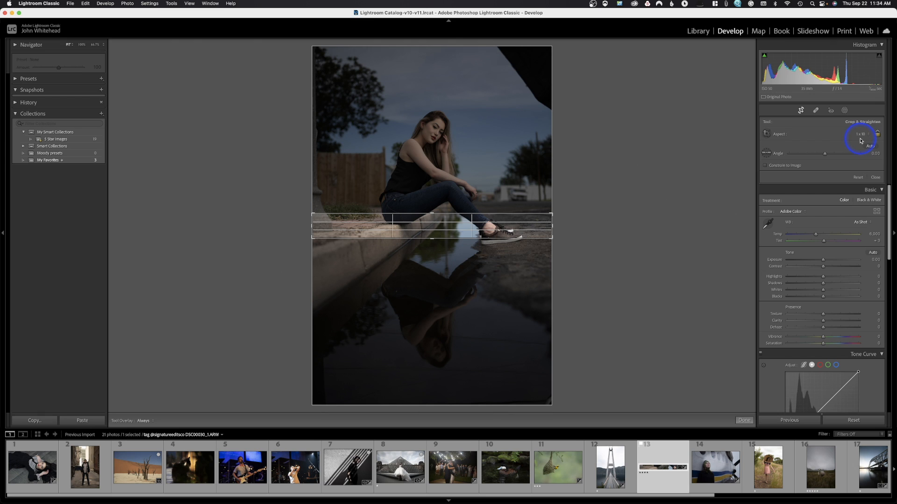
- Open the custom aspect ratio entry, cancel it, and return the crop to the photo's original proportions
click(864, 132)
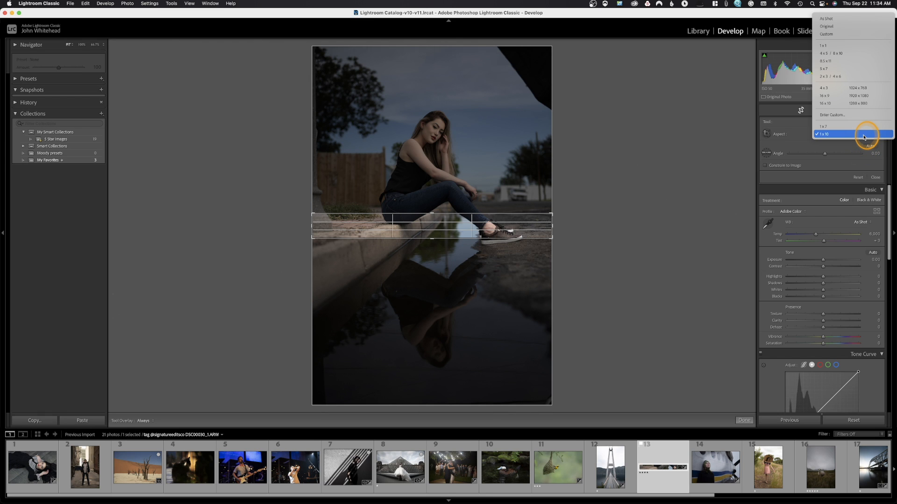
click(857, 115)
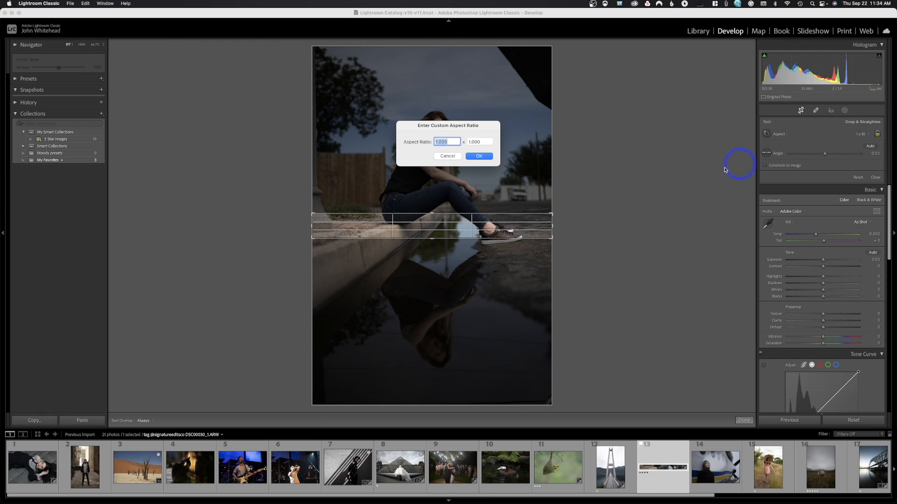
click(452, 156)
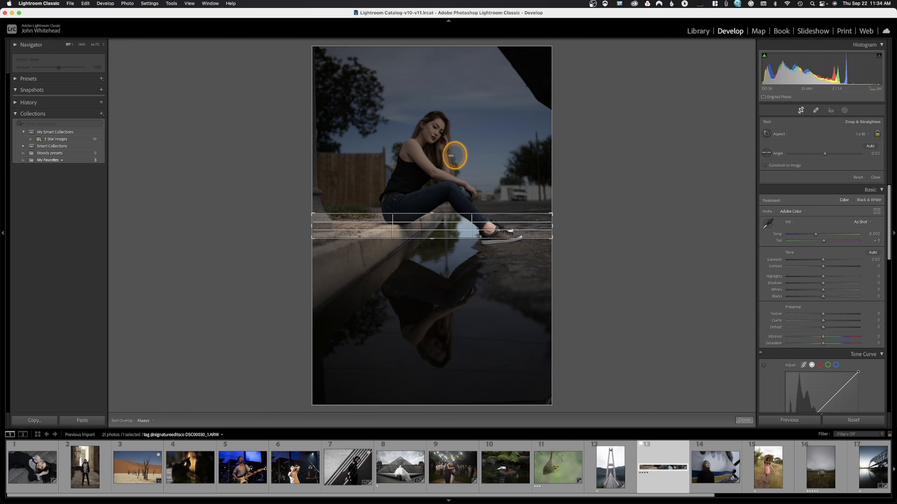
click(858, 135)
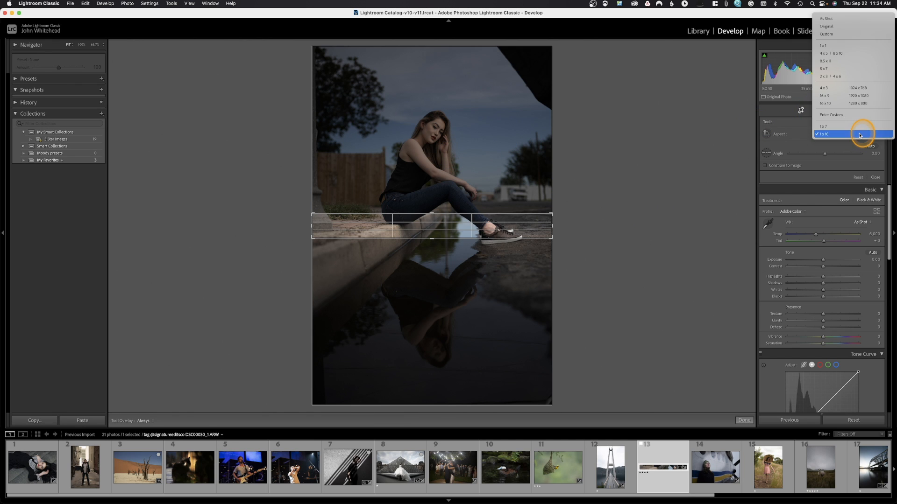
click(840, 25)
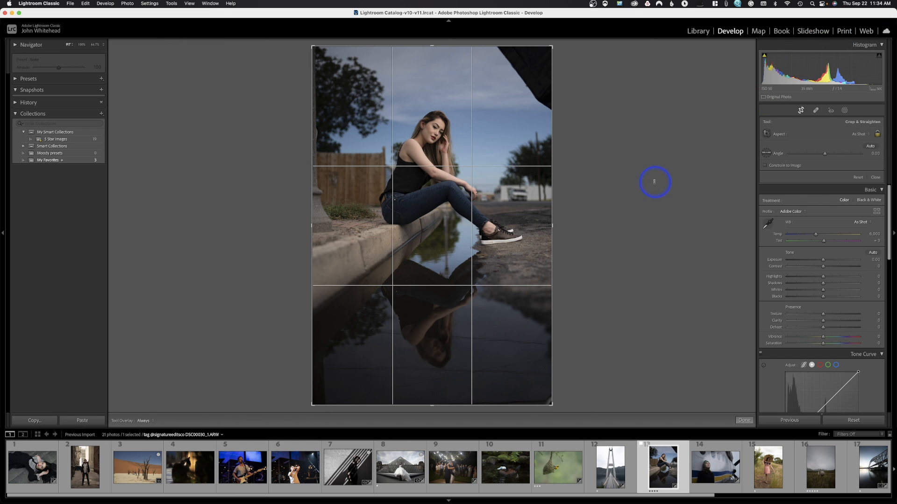
- Crop away the upper part of the photo at full width with the aspect ratio unlocked, and lock the ratio again
mouse_move(542, 46)
mouse_down()
mouse_move(500, 95)
mouse_move(524, 100)
mouse_move(553, 59)
mouse_up()
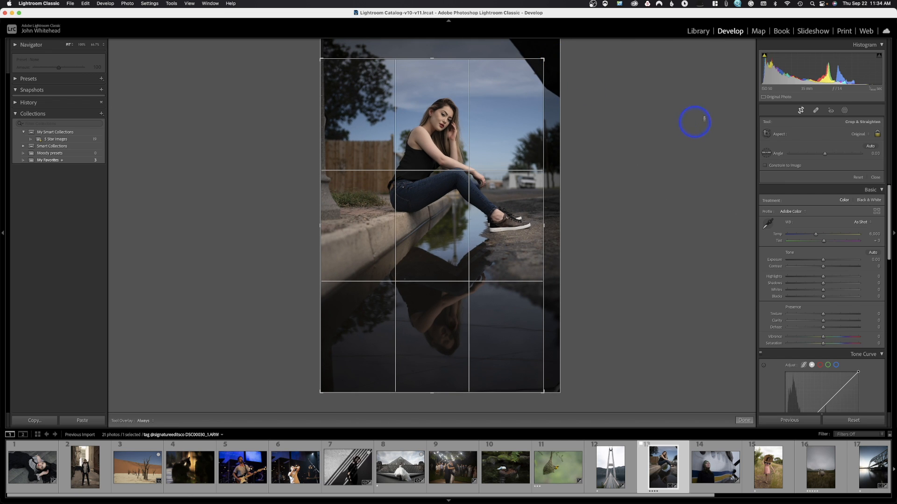
click(877, 135)
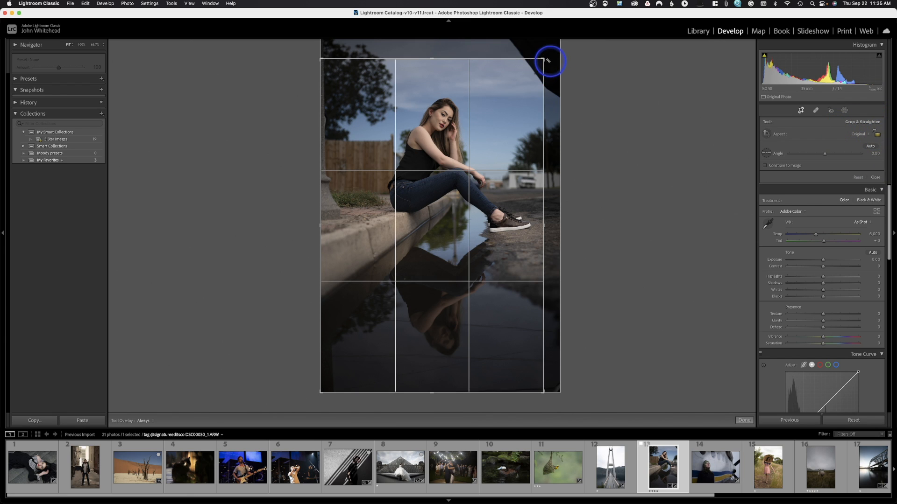
drag(544, 60, 557, 73)
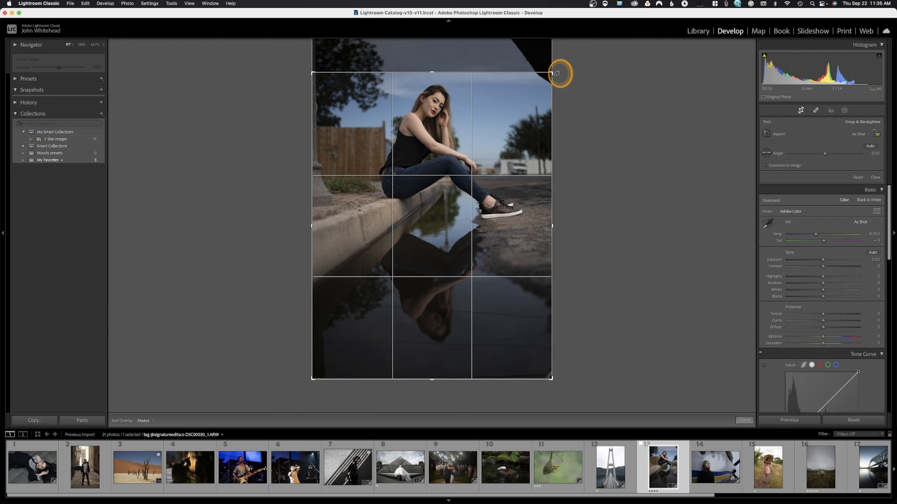
click(877, 136)
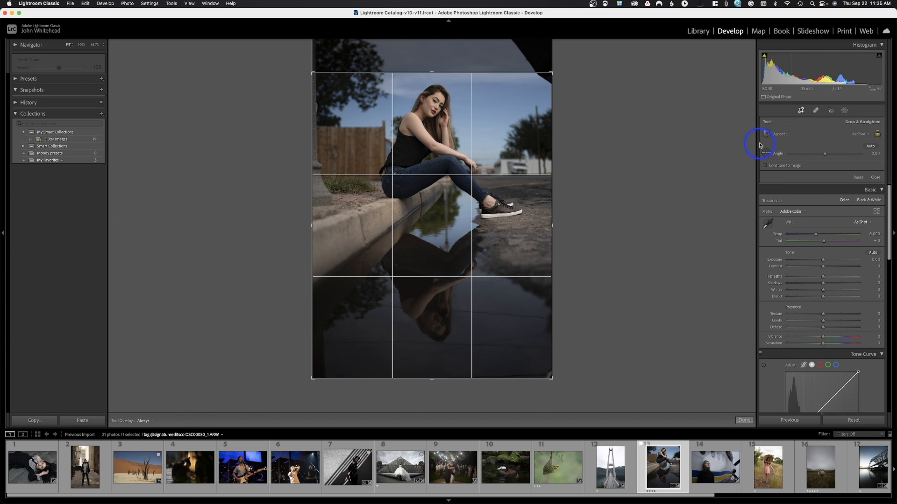
- Auto-straighten the photo and rotate the crop by hand to an angle of about -0.10
click(871, 146)
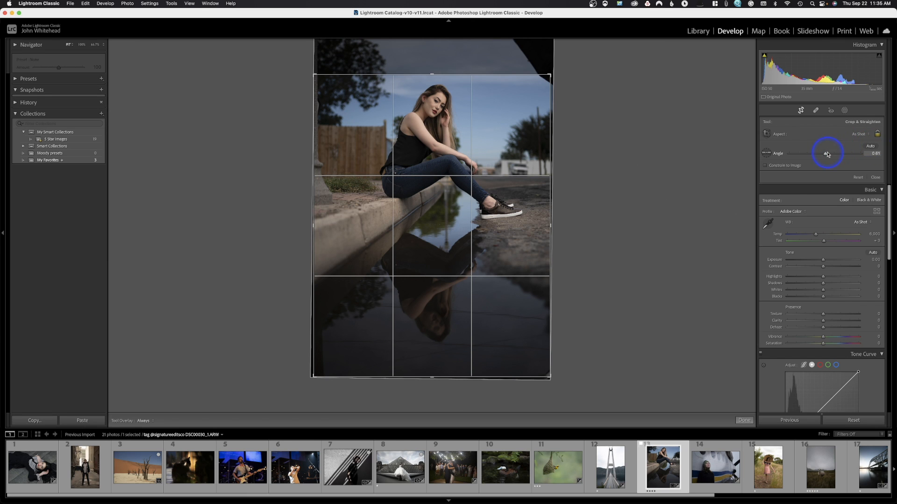
drag(826, 155, 827, 156)
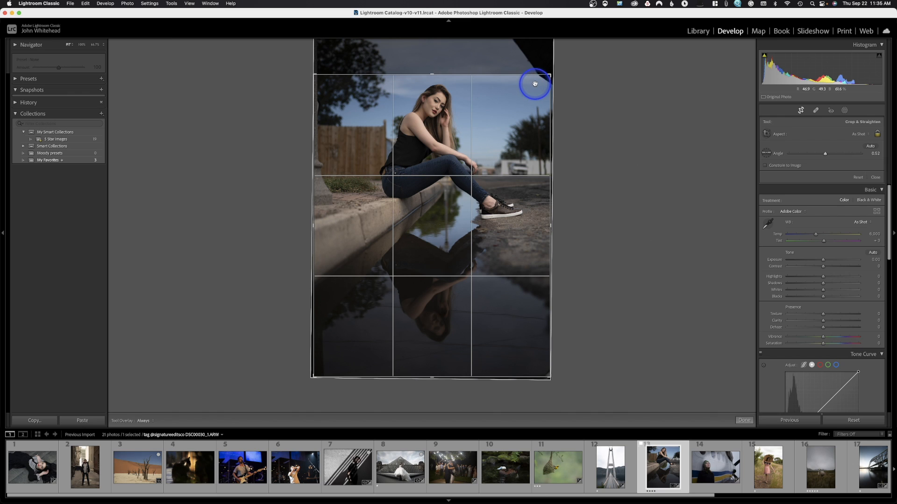
drag(551, 72, 550, 69)
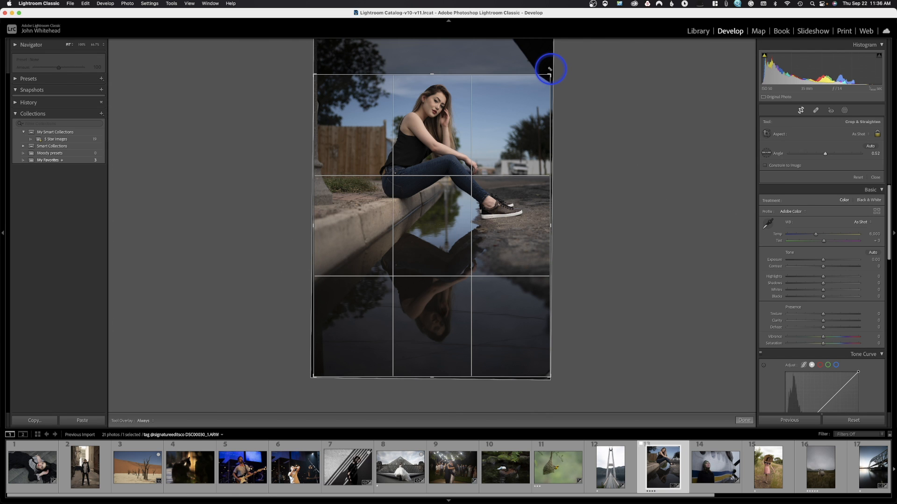
mouse_move(550, 69)
mouse_down()
mouse_move(560, 80)
mouse_move(540, 59)
mouse_move(554, 64)
mouse_up()
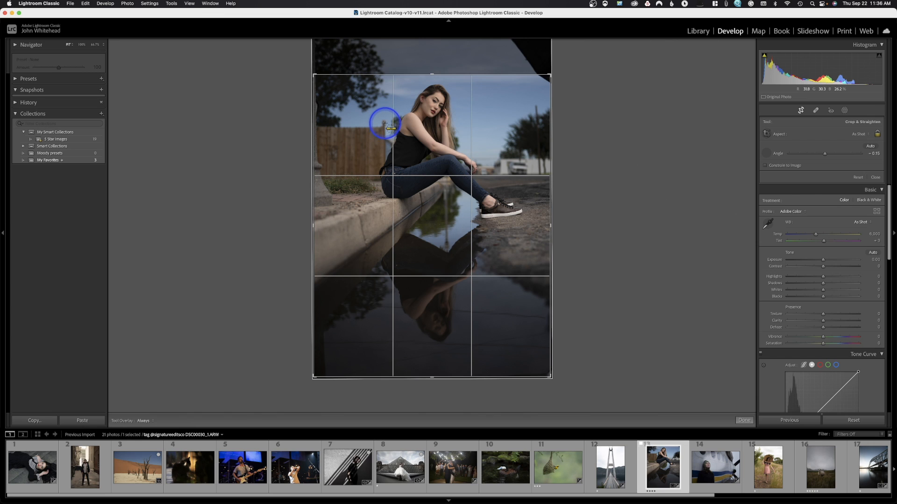
- Straighten the photo along the fence's vertical edge, re-straighten it along the fence top to an angle of 0.49, and enlarge the crop
drag(383, 121, 385, 165)
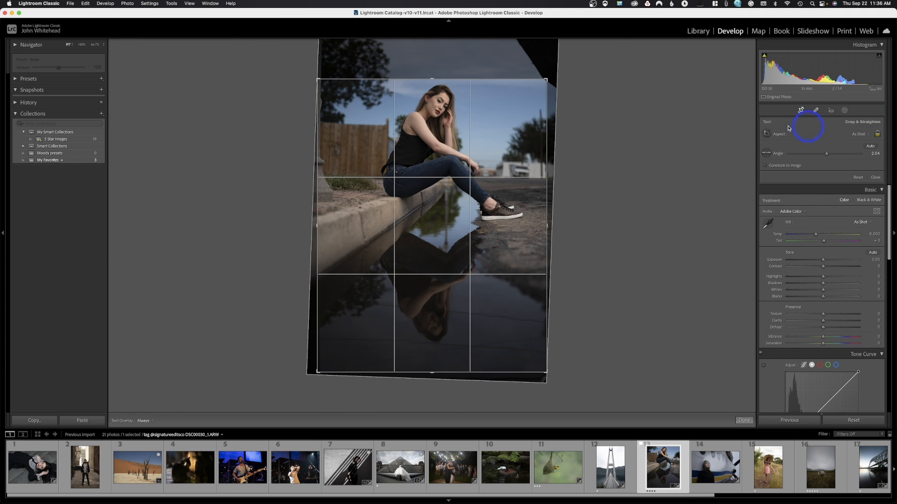
click(768, 152)
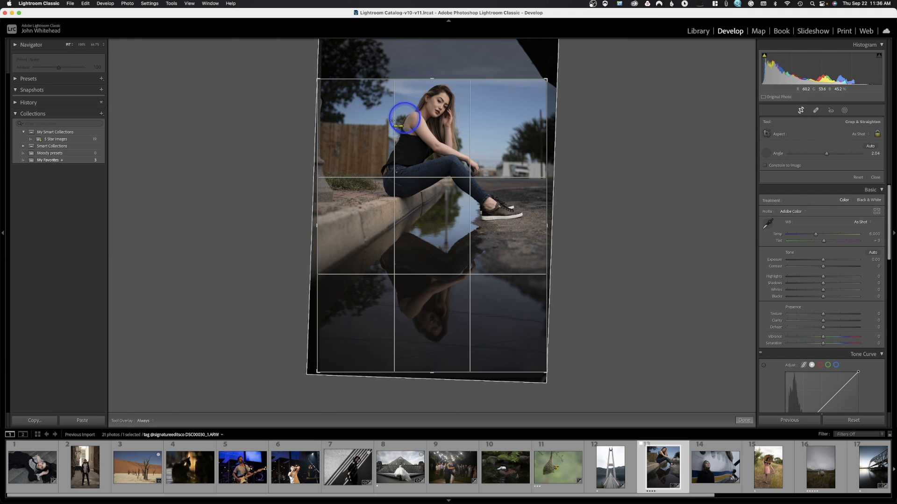
drag(321, 123, 383, 124)
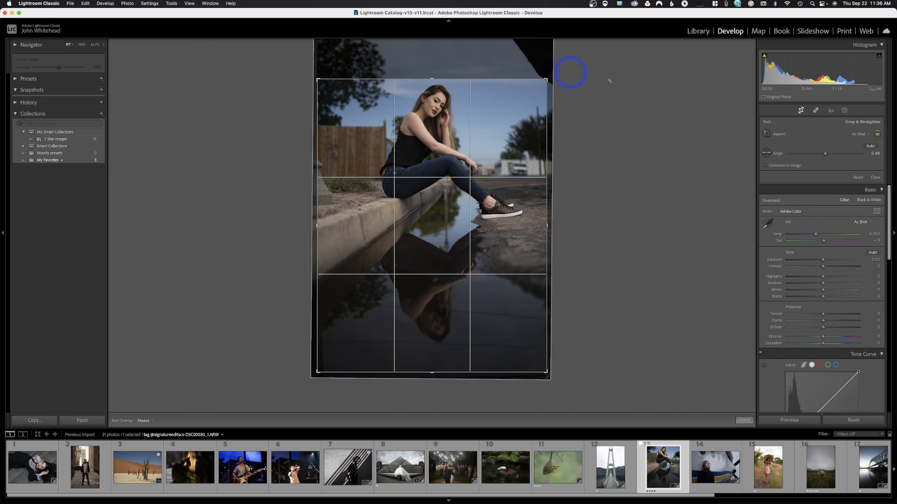
drag(546, 81, 554, 74)
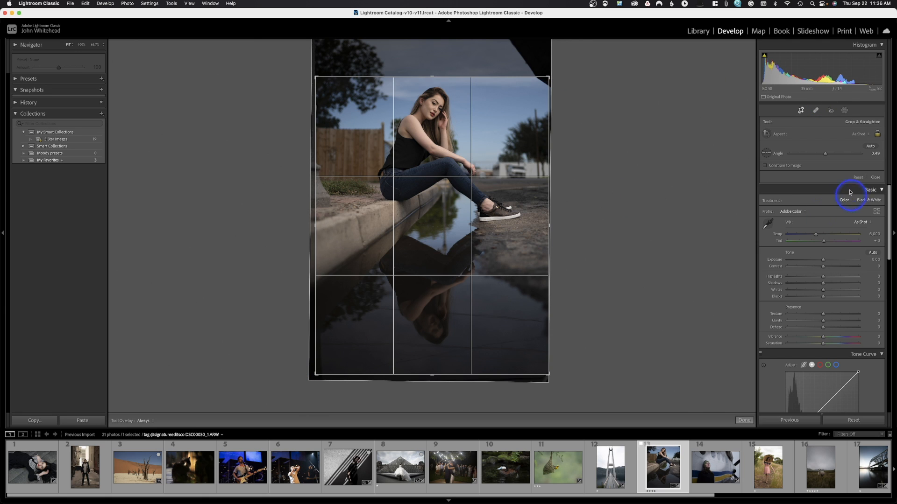
- Rotate the crop to an angle of about 0.02 with Constrain to Image enabled, and reset the crop settings
click(765, 166)
drag(553, 60, 525, 84)
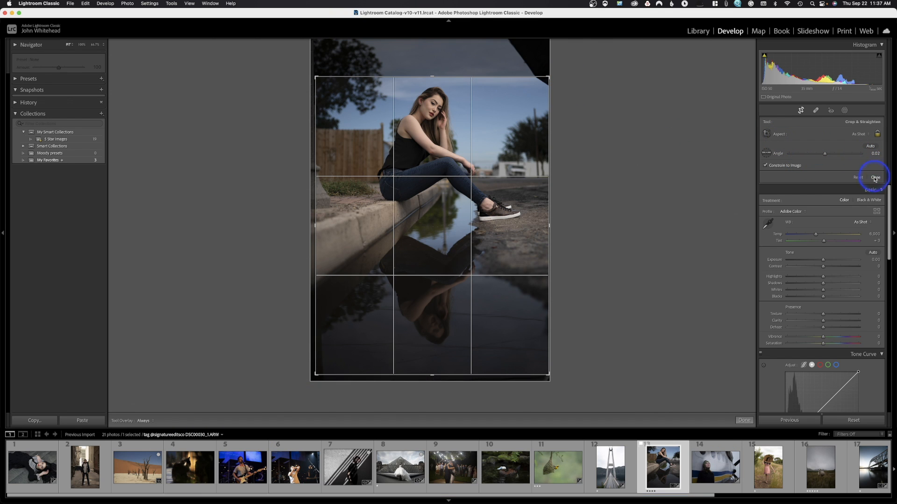
click(859, 177)
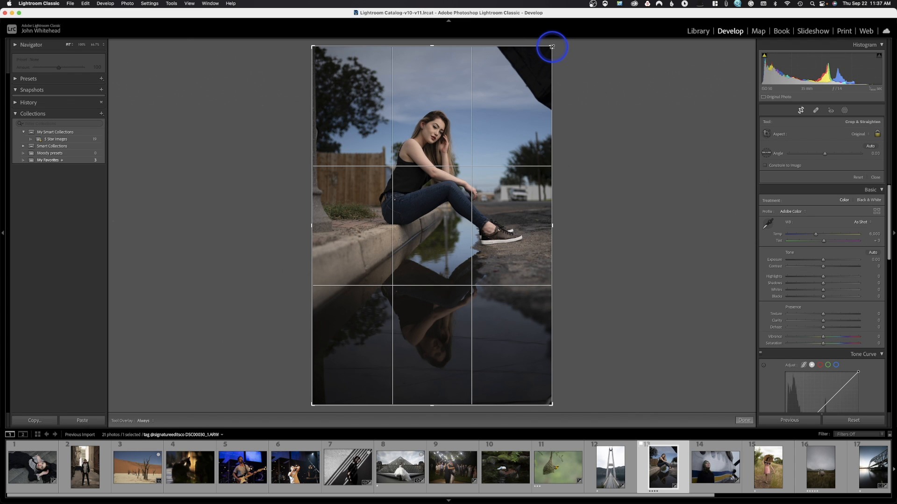
- Try scaling the crop symmetrically around the photo's center at the original proportions, and leave the crop tool
mouse_move(551, 47)
mouse_down()
mouse_move(532, 65)
mouse_move(553, 45)
mouse_up()
mouse_move(312, 44)
mouse_down()
mouse_move(327, 56)
mouse_move(312, 45)
mouse_up()
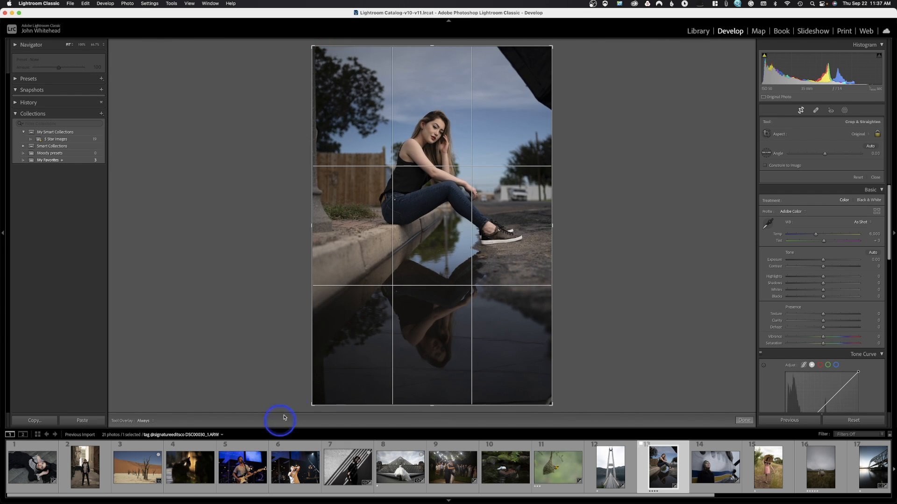
drag(310, 406, 311, 406)
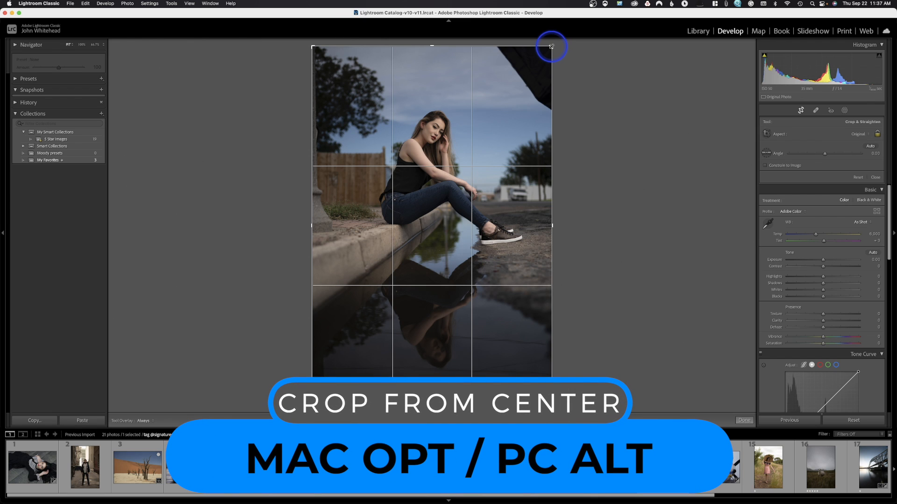
key(alt)
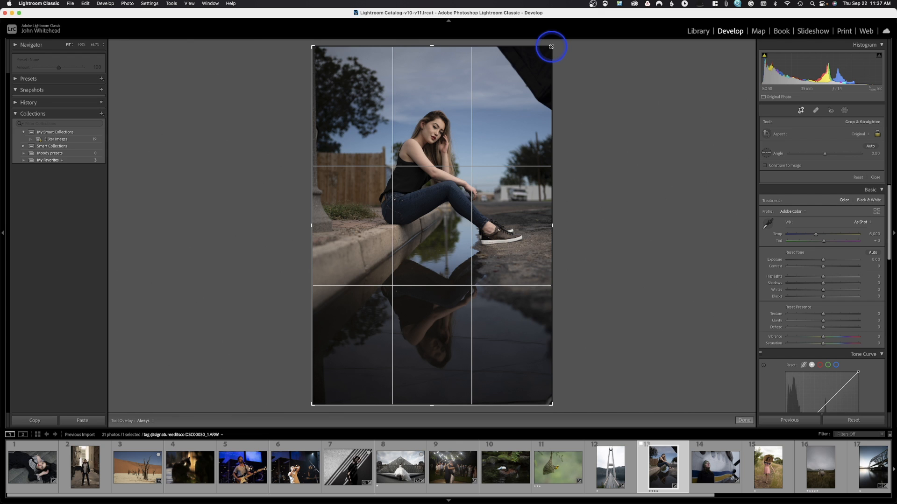
drag(551, 46, 544, 74)
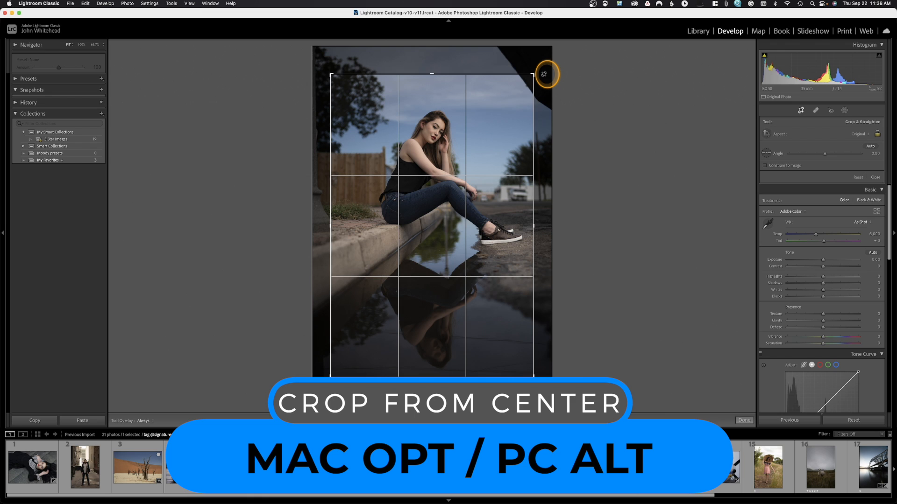
drag(544, 73, 544, 69)
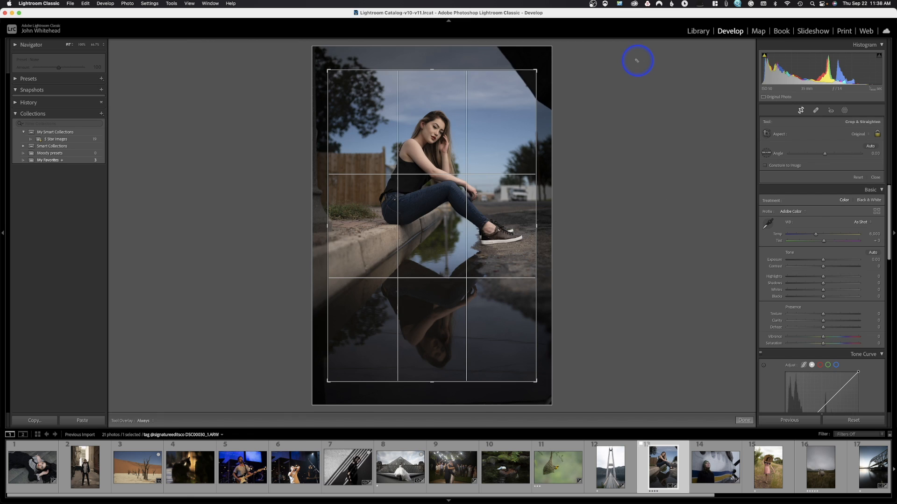
key(Return)
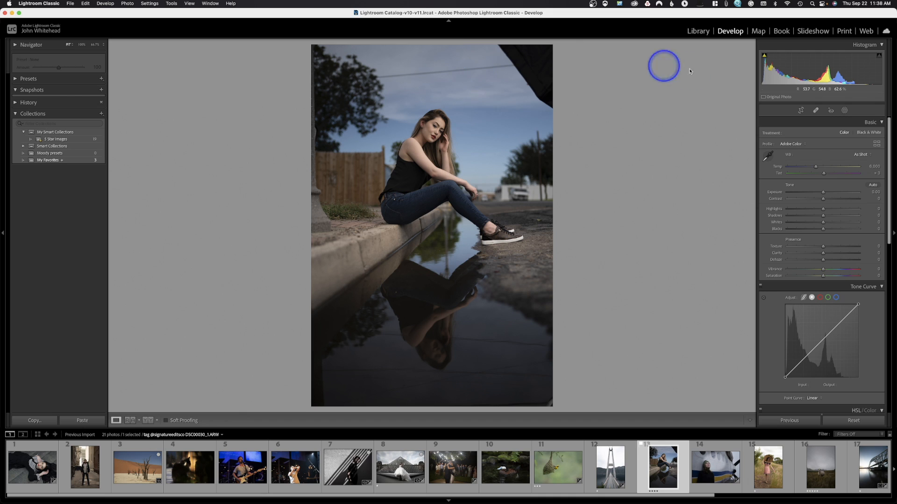
- Set up the spot removal brush in Clone mode with size 77 and feather 64
click(816, 111)
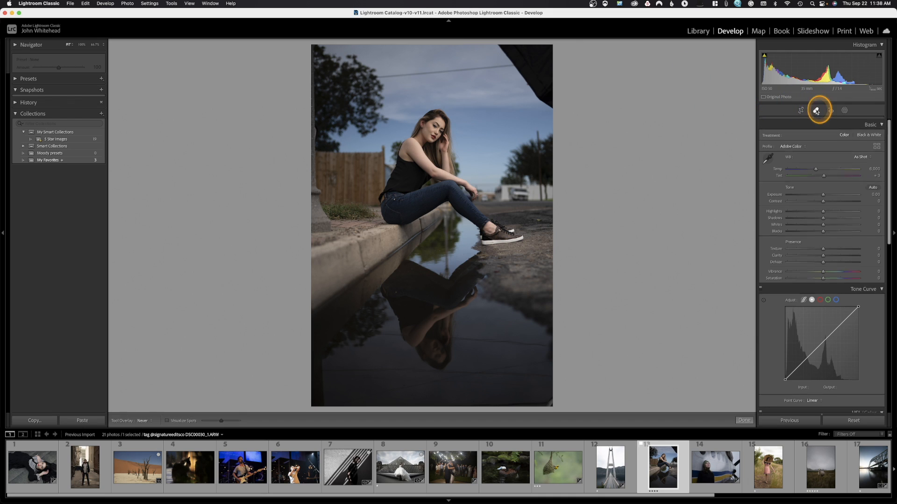
click(877, 122)
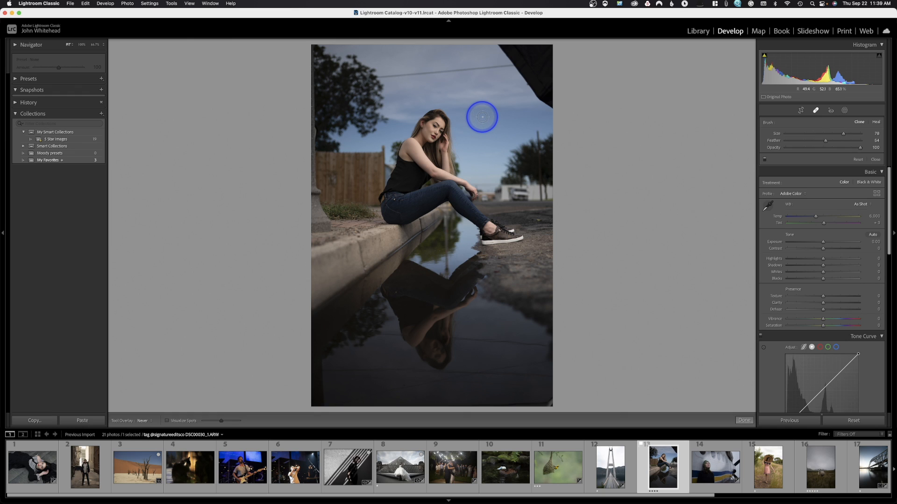
drag(844, 134, 843, 136)
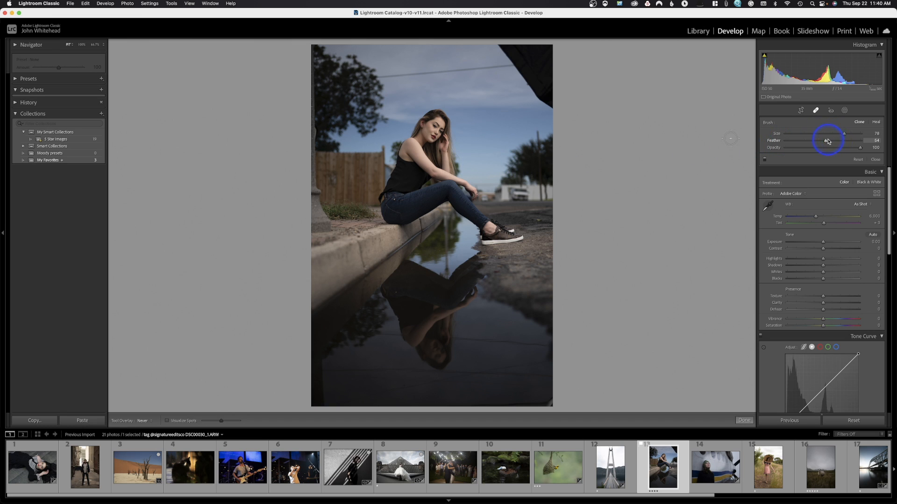
mouse_move(826, 141)
mouse_down()
mouse_move(847, 143)
mouse_move(835, 143)
mouse_up()
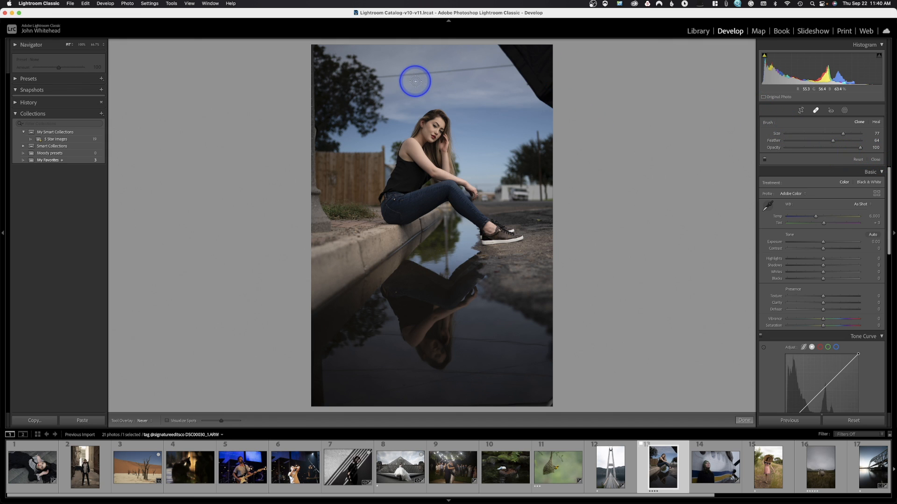
- Try to clone out the wire across the sky with one freehand stroke, and undo the stroke
scroll(389, 76, down, 1)
mouse_move(510, 65)
mouse_down()
mouse_move(382, 74)
mouse_move(389, 74)
mouse_up()
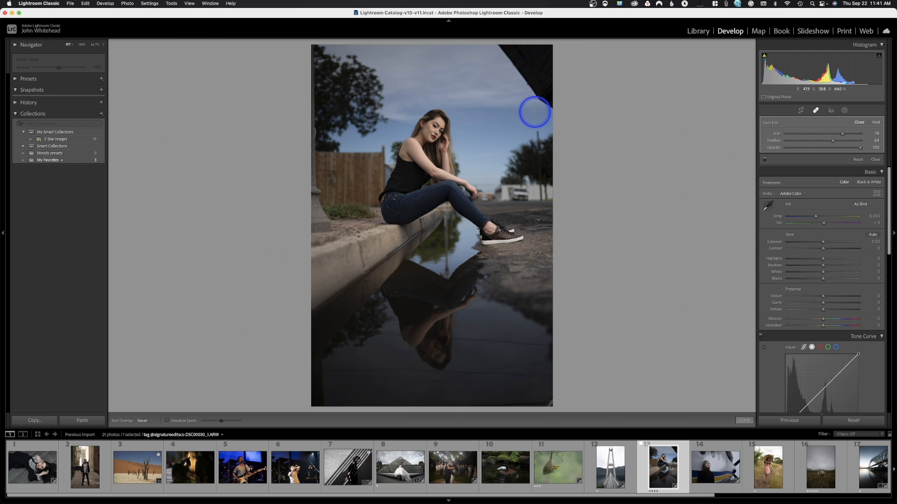
key(super+z)
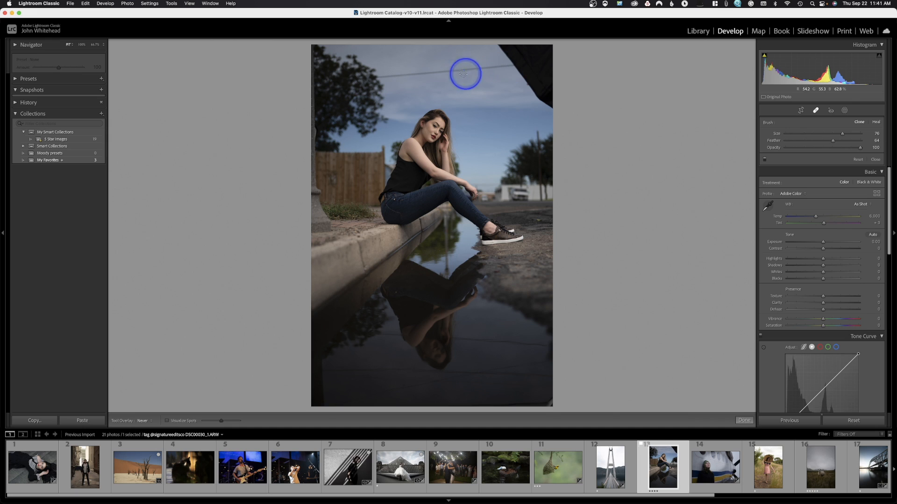
- Clone out the wire in the sky with a straight stroke between its two ends, and try a lower opacity
click(380, 76)
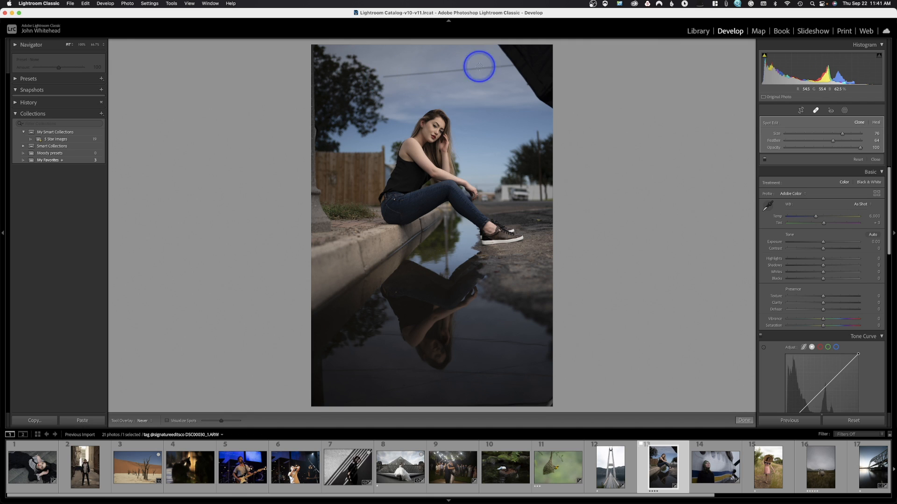
shift+click(511, 65)
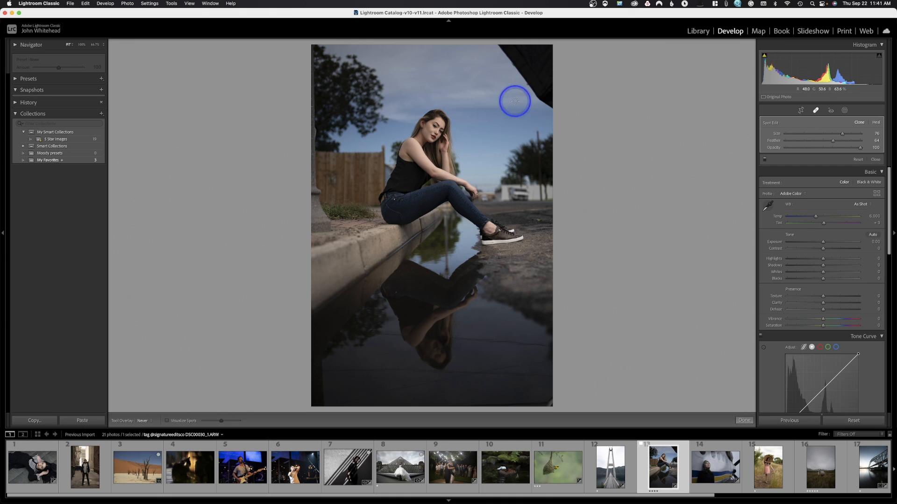
drag(860, 149, 831, 139)
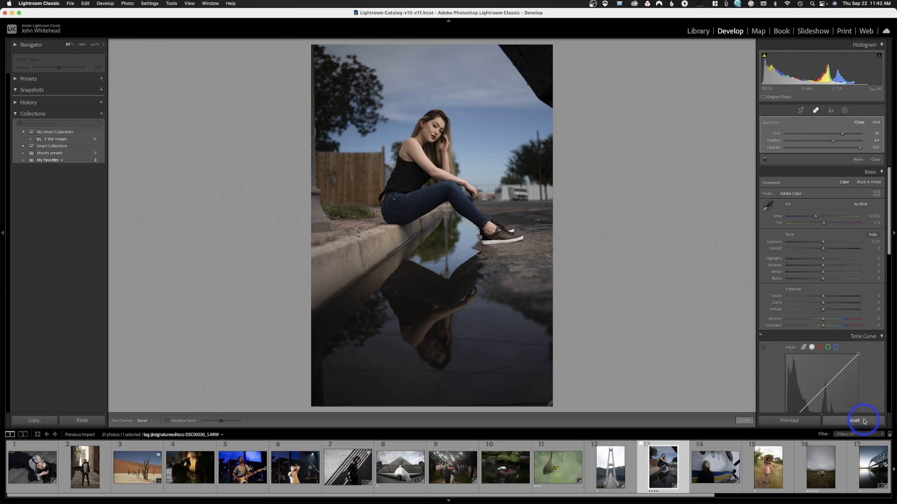
- Remove the wire in the sky in Heal mode with a straight stroke from the roof edge to the tree
click(871, 121)
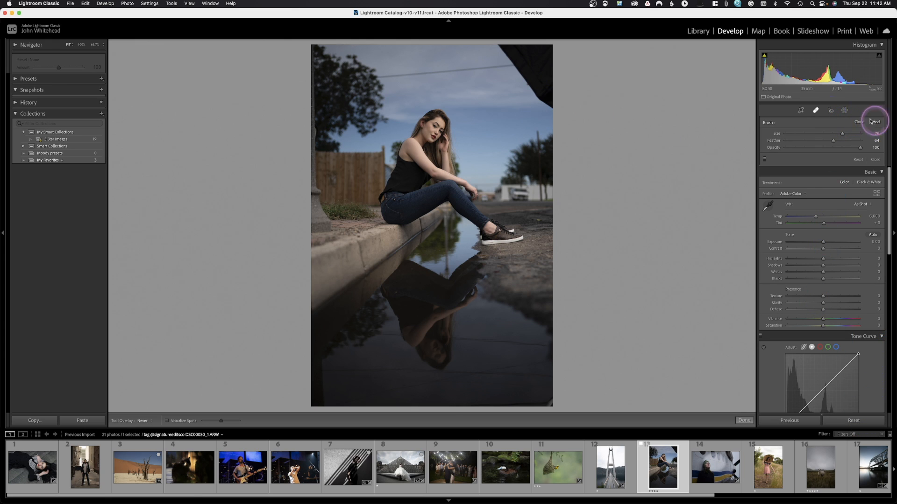
click(510, 65)
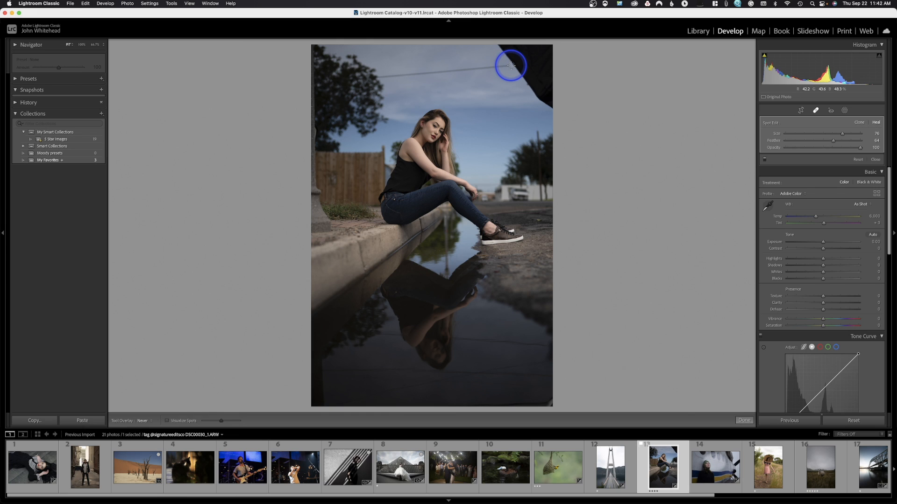
shift+click(379, 75)
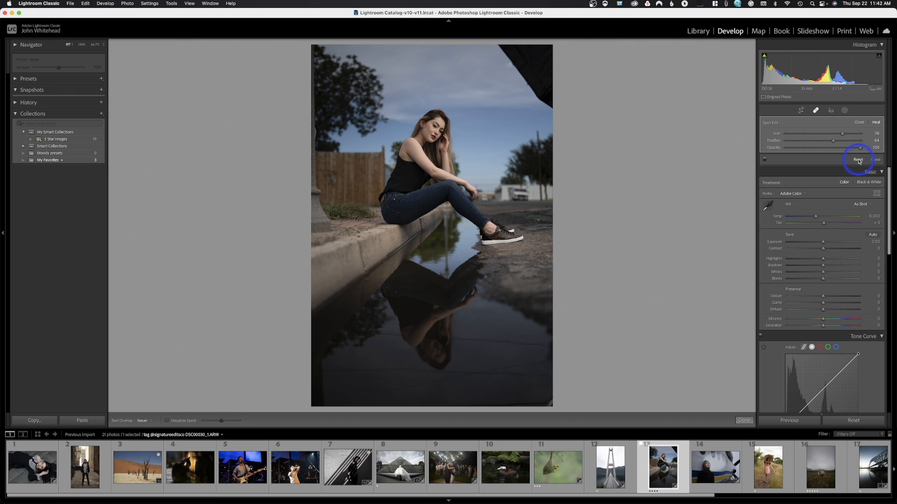
- Compare the photo with the spot edits switched off and on, and reset all spot edits
click(764, 159)
click(764, 159)
click(858, 160)
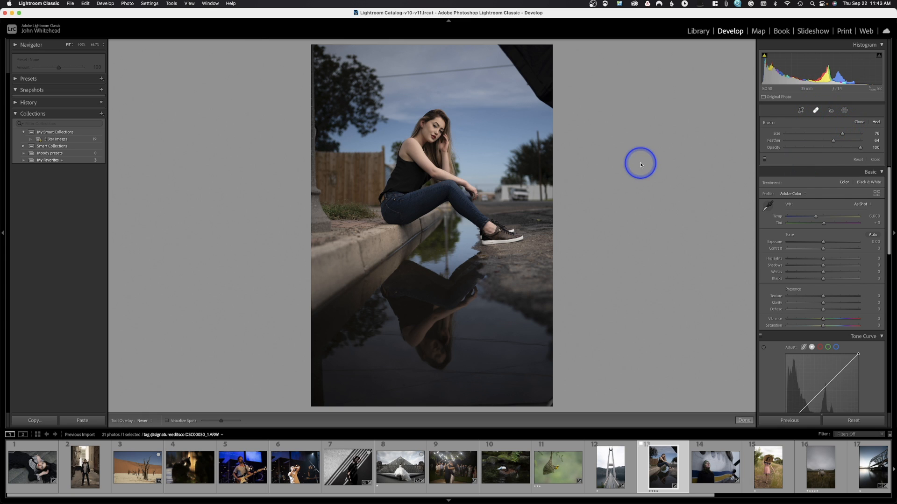
- Place a Heal spot on the pavement beside the woman's shoes
click(536, 221)
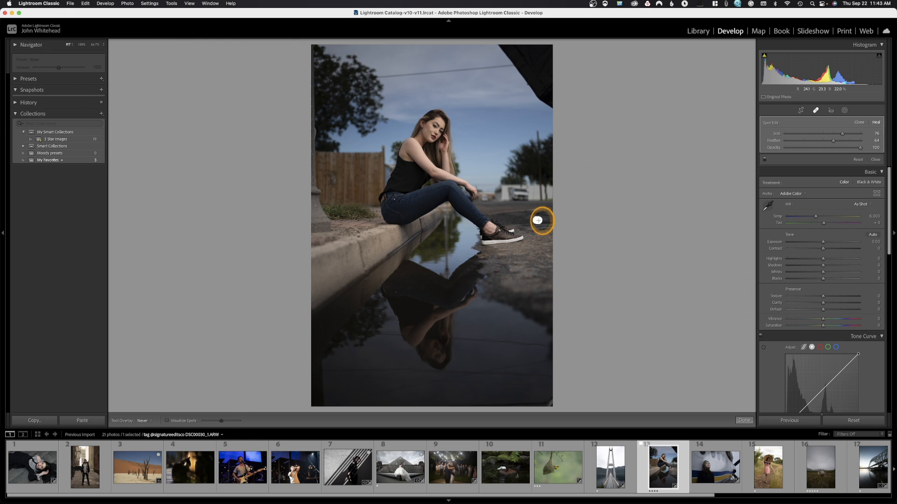